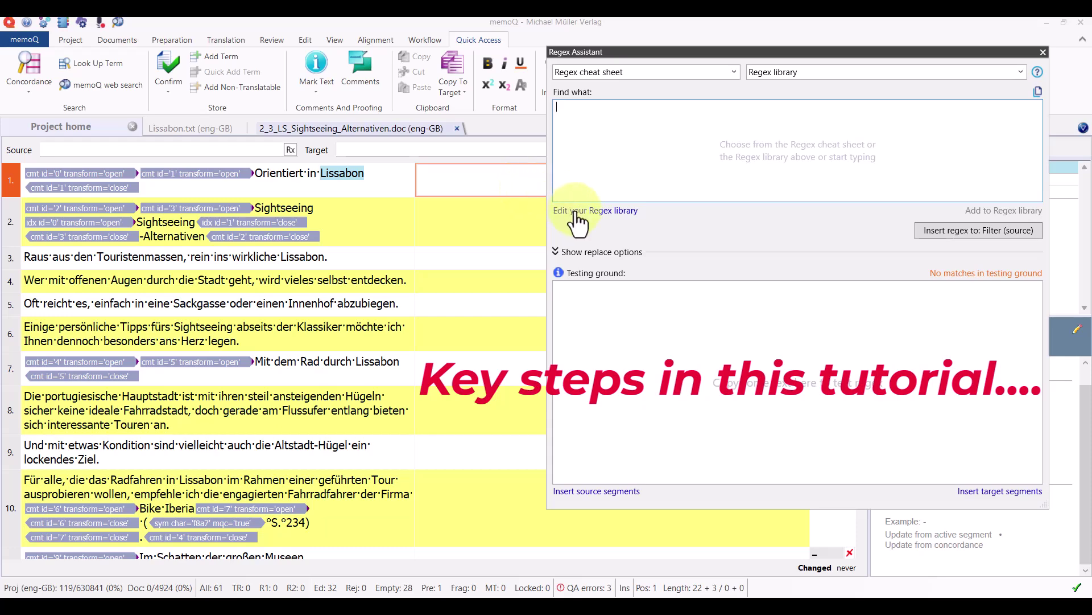
- From the regex library editor, begin Import library and browse to the Substack folder on drive D
click(576, 212)
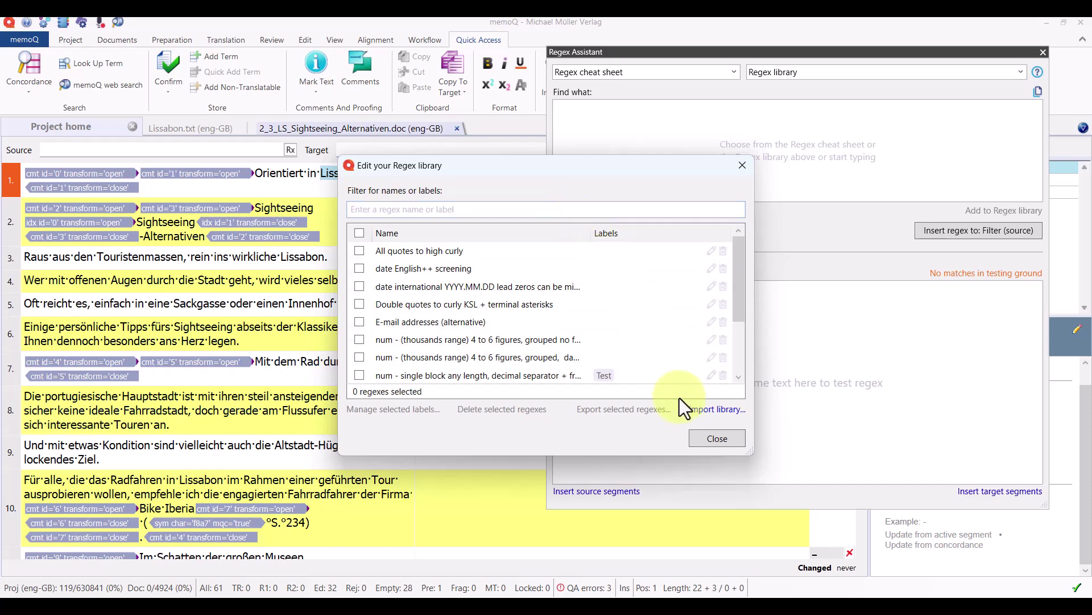
click(706, 409)
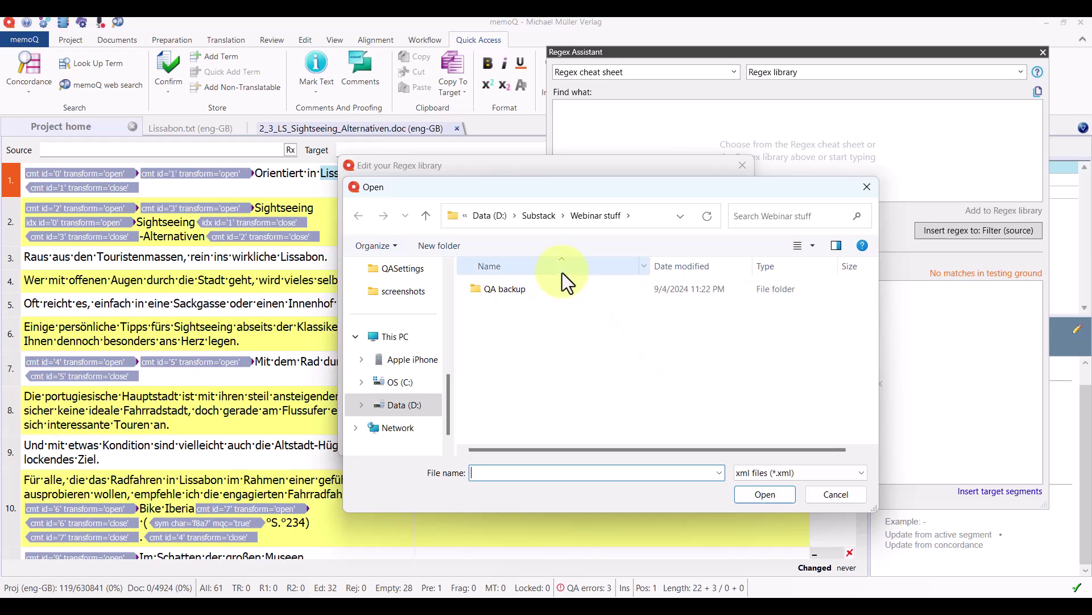
click(535, 221)
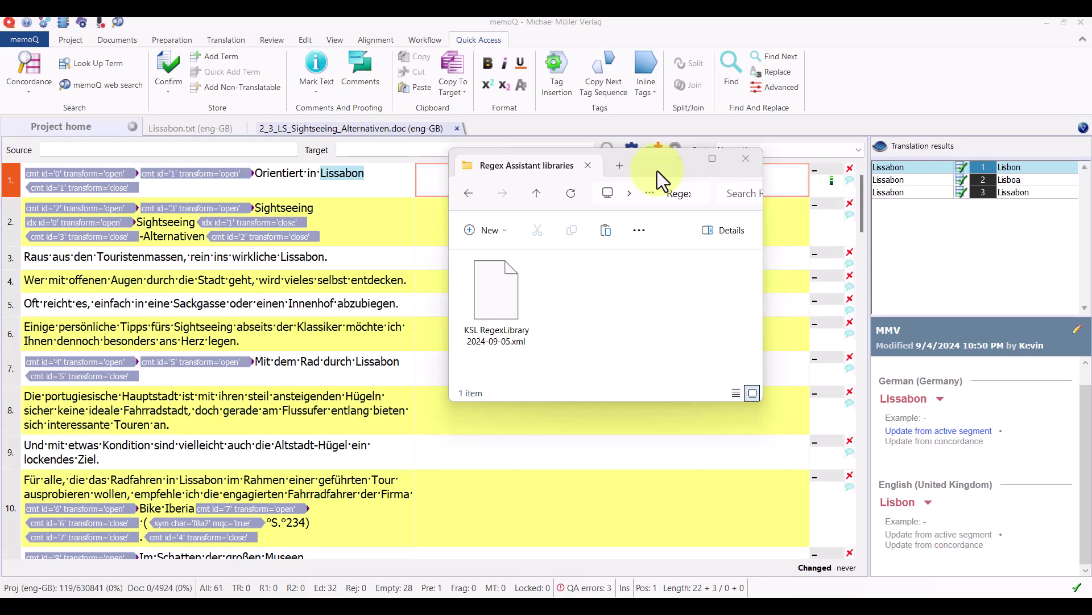
- Locate KSL RegexLibrary 2024-09-05.xml in the Regex Assistant libraries folder, then switch back to memoQ
click(496, 296)
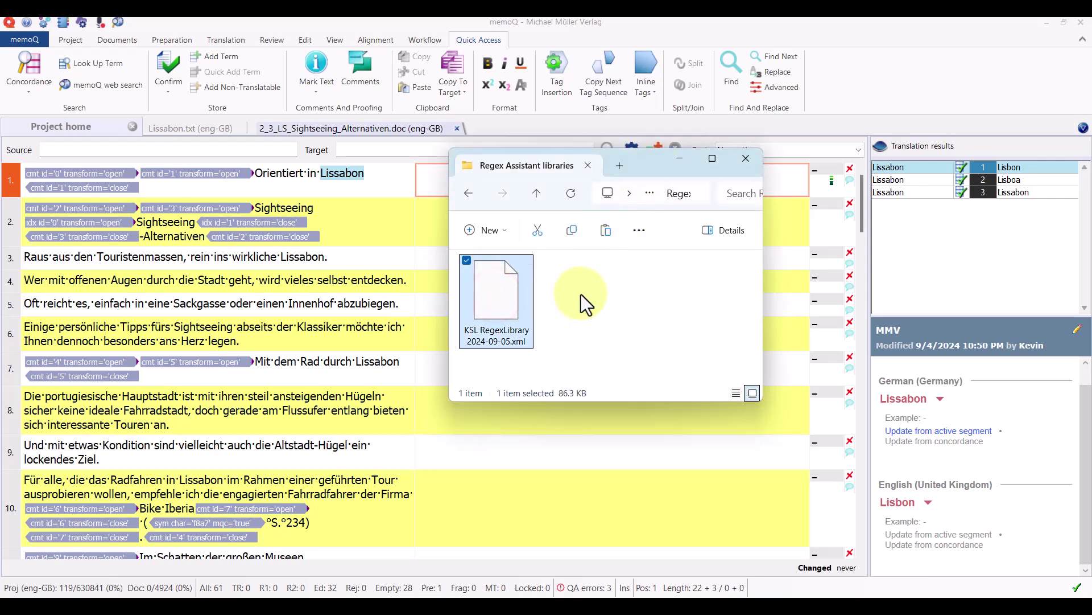
click(839, 98)
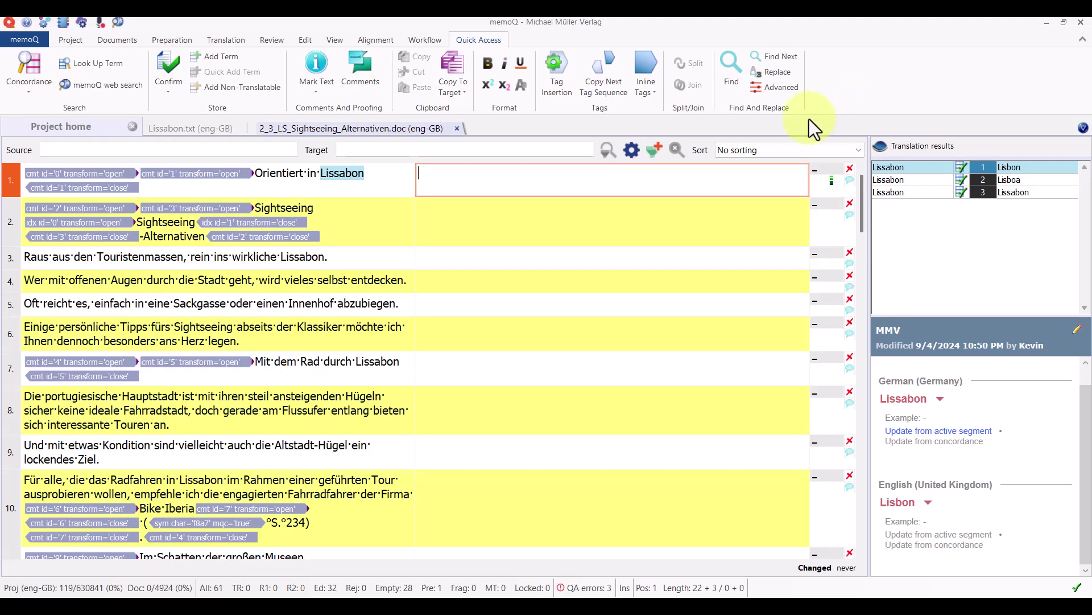
- Enable Use regex in the filter options and open the Regex Assistant from the Source filter
click(630, 151)
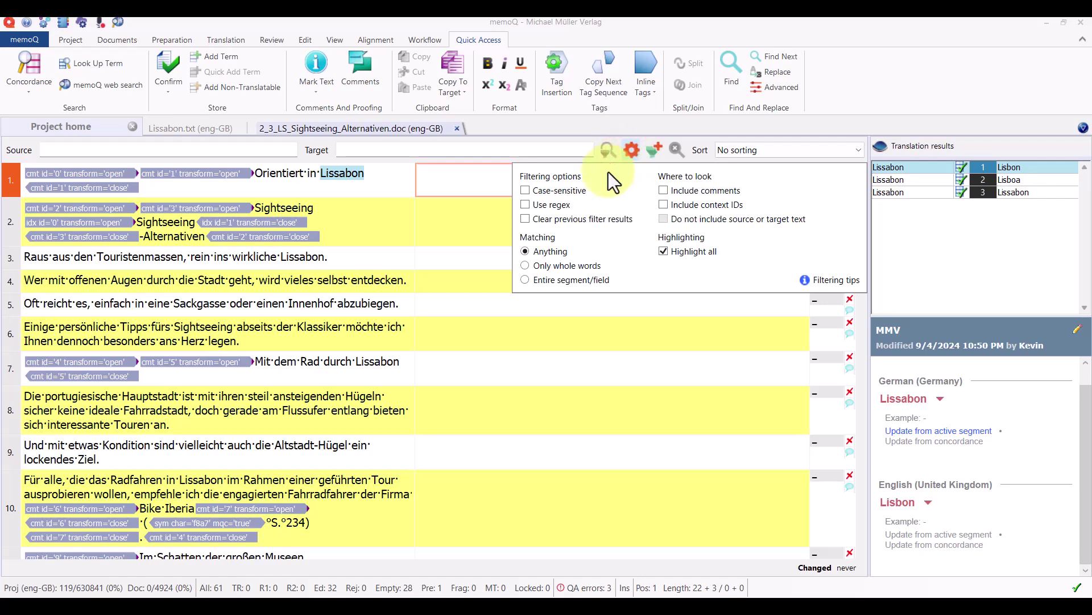
click(525, 205)
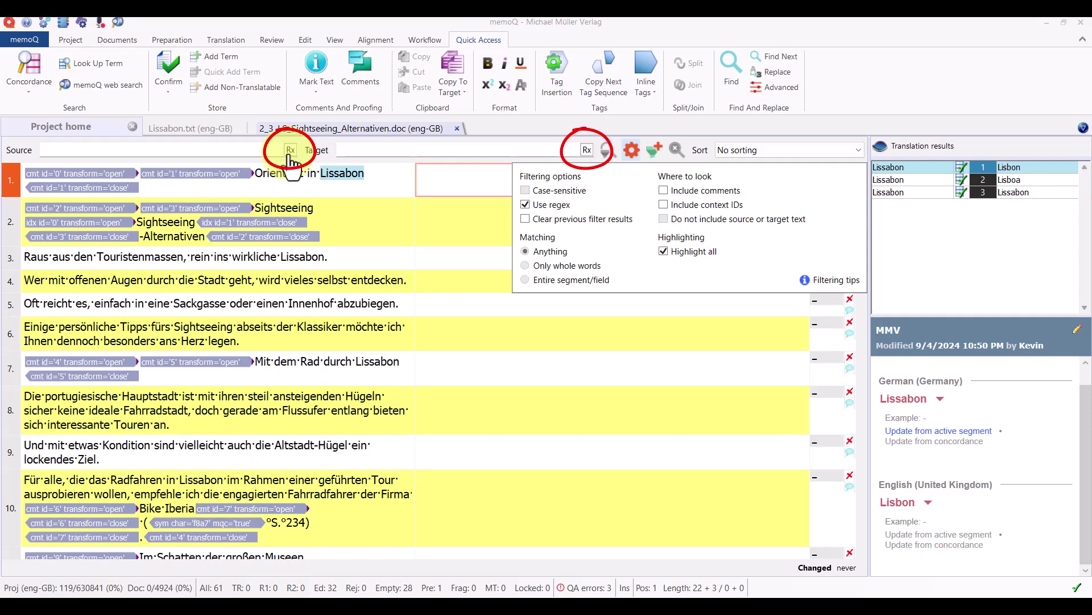
click(290, 152)
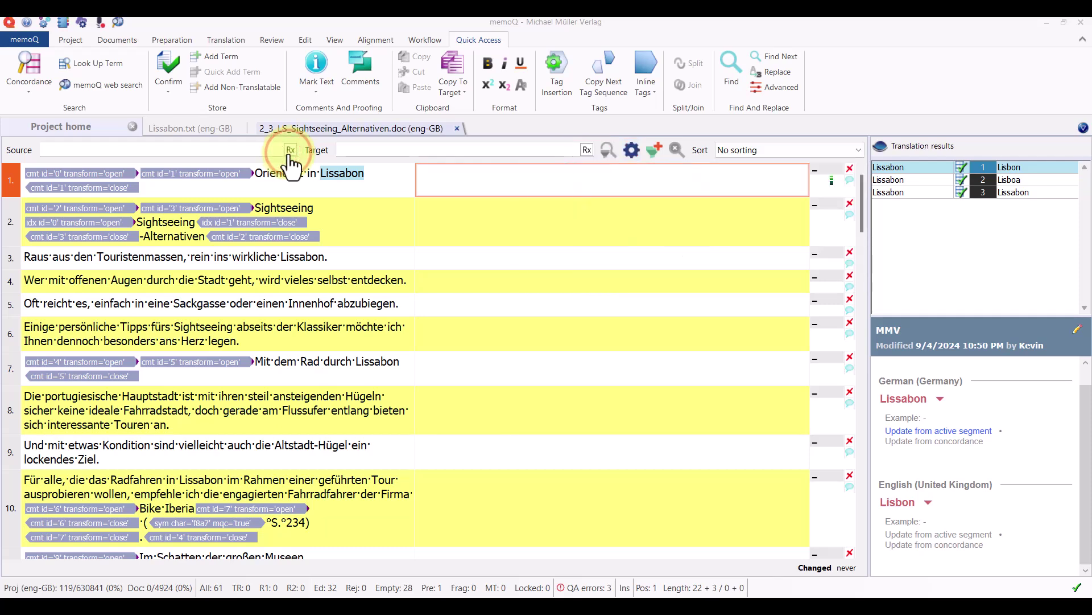
click(291, 153)
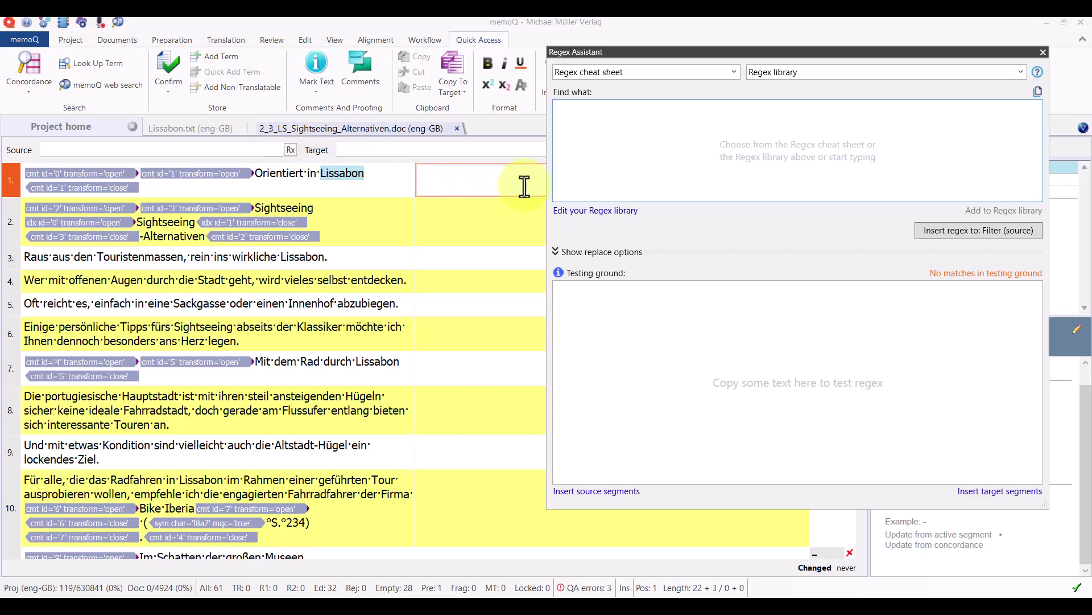
- Choose KSL RegexLibrary 2024-09-05.xml under Substack > in progress > Regex Assistant libraries for import
click(576, 218)
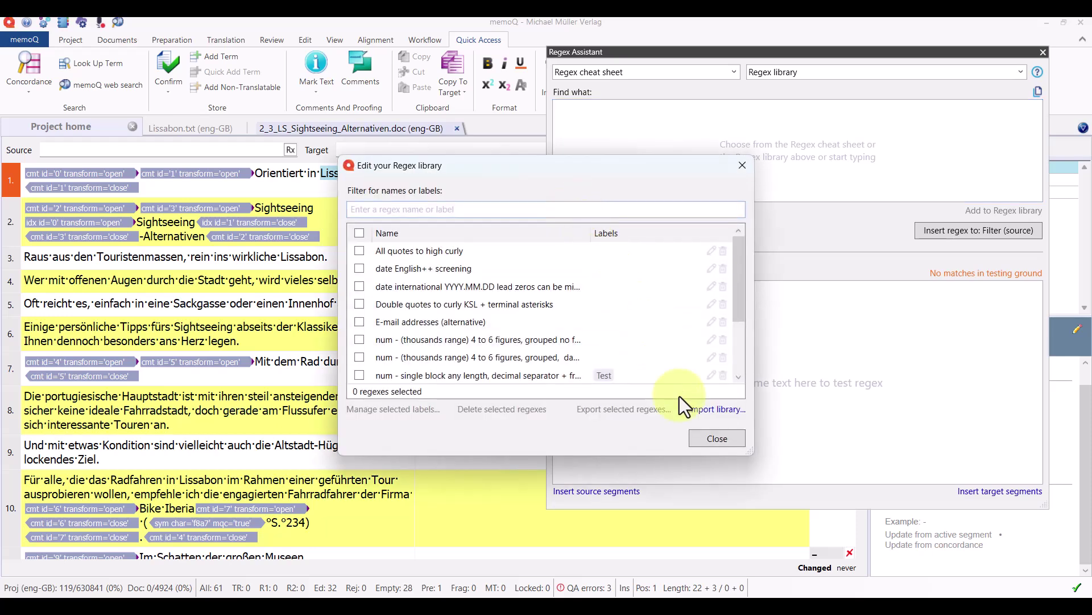
click(706, 410)
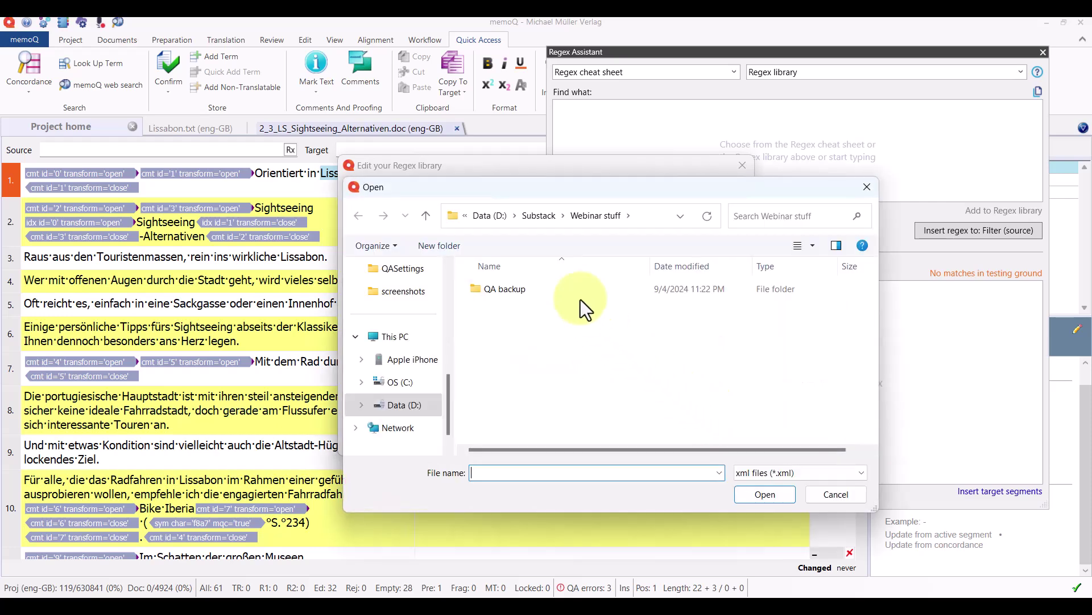
click(535, 221)
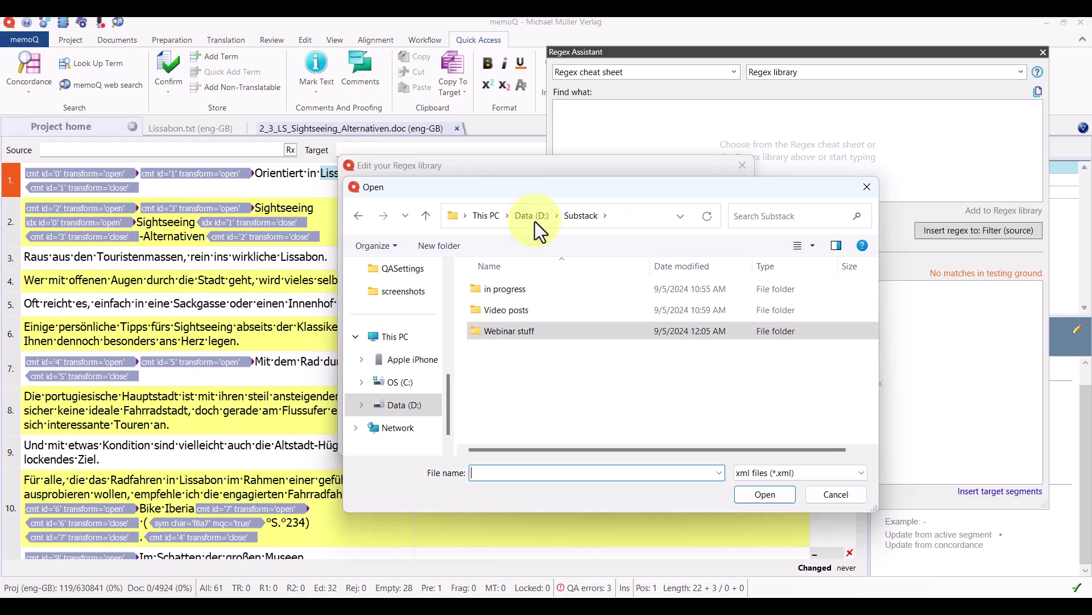
double_click(504, 291)
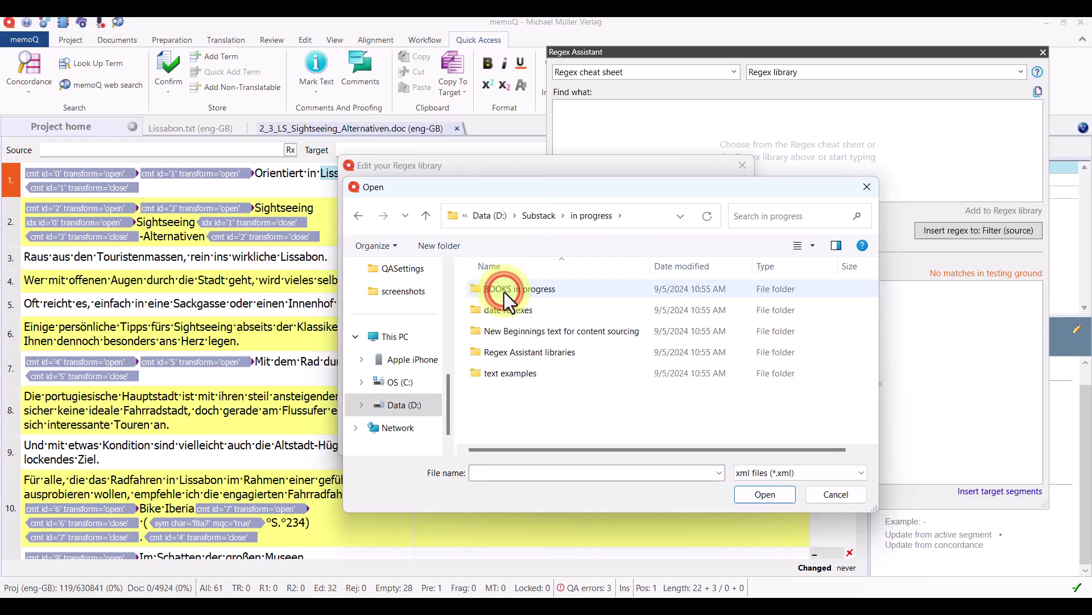
double_click(500, 353)
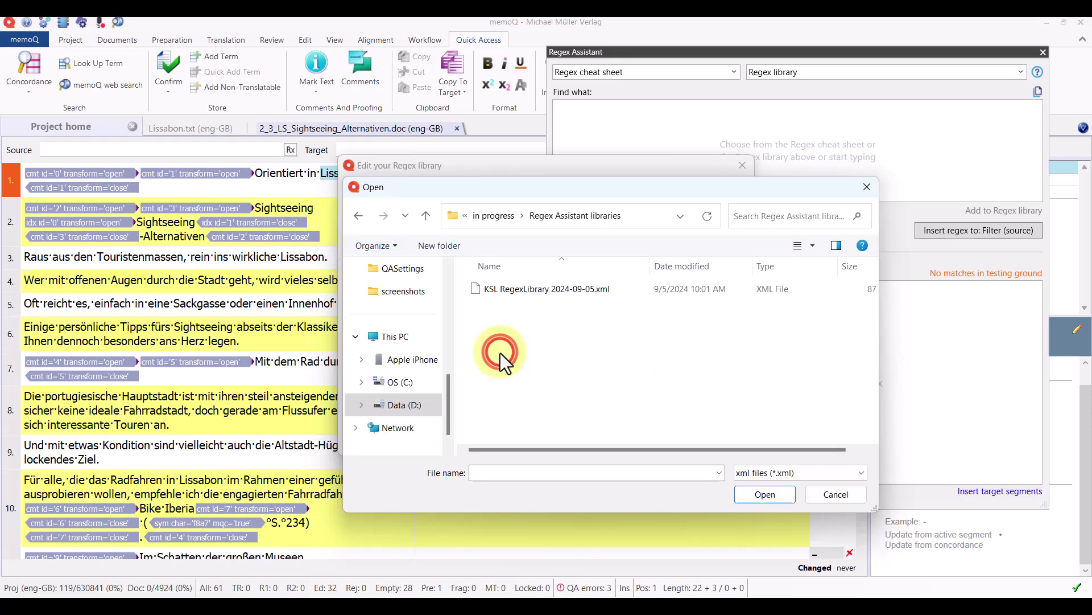
click(501, 291)
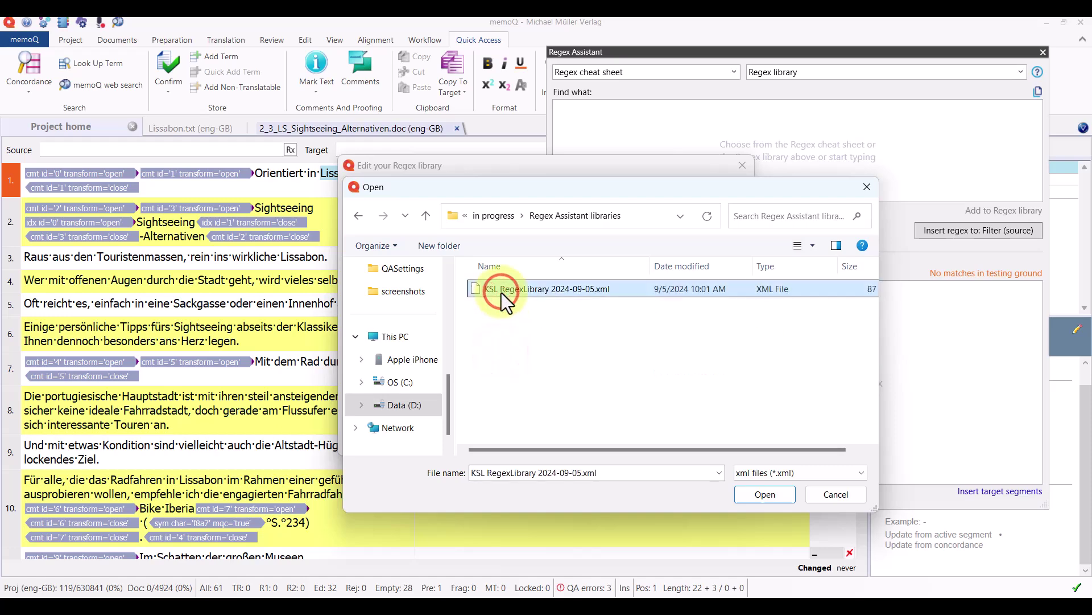
- Open the chosen library in the Import regexes dialog and scroll through its entries
click(755, 492)
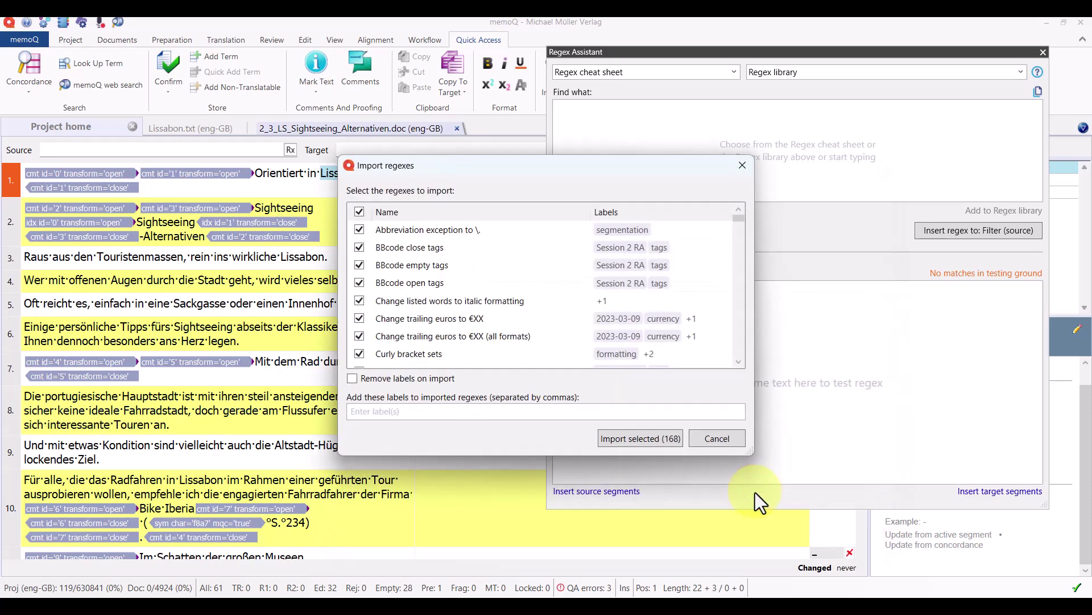
click(739, 330)
click(738, 330)
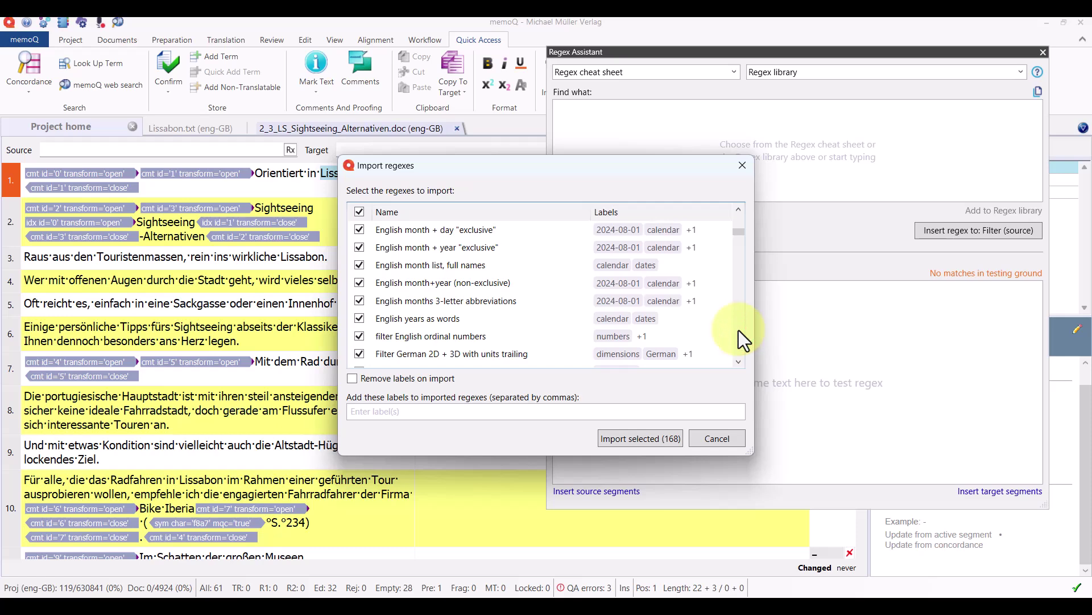
click(738, 330)
click(739, 330)
click(739, 330)
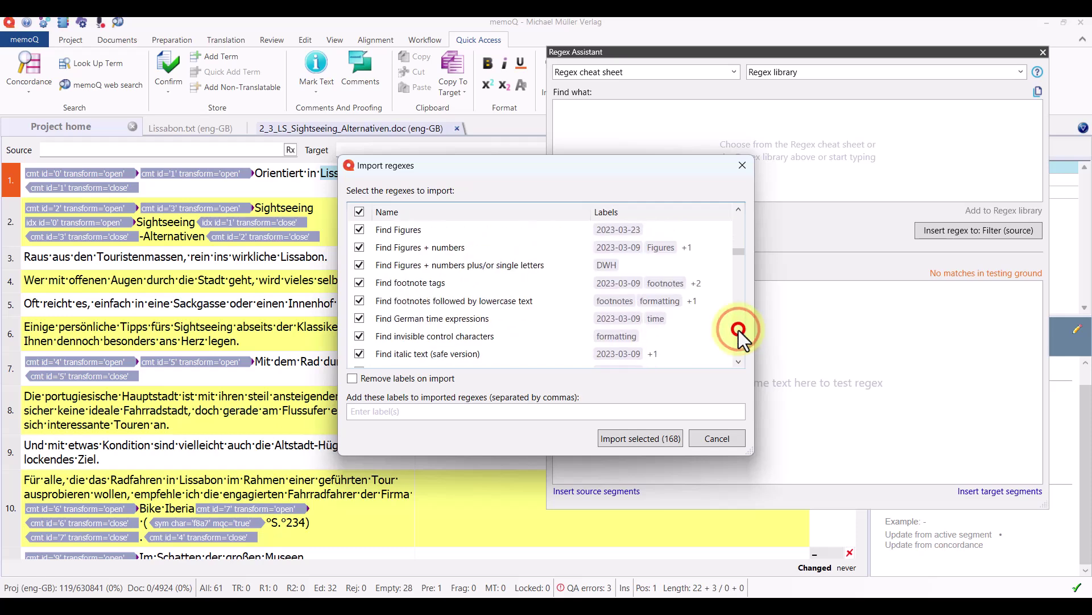
click(738, 330)
click(739, 331)
click(738, 330)
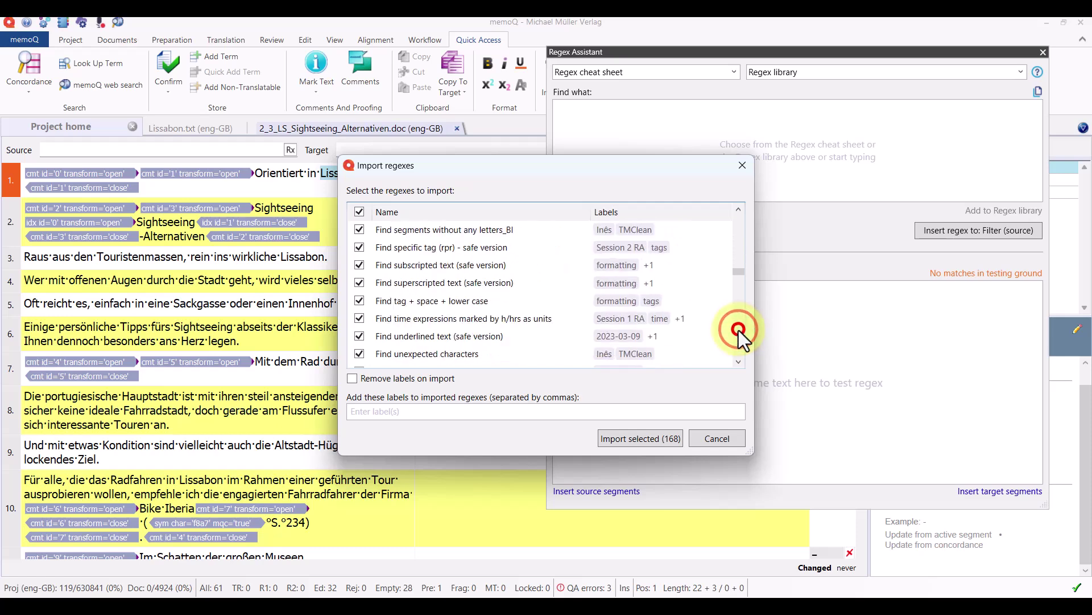
click(739, 330)
click(739, 330)
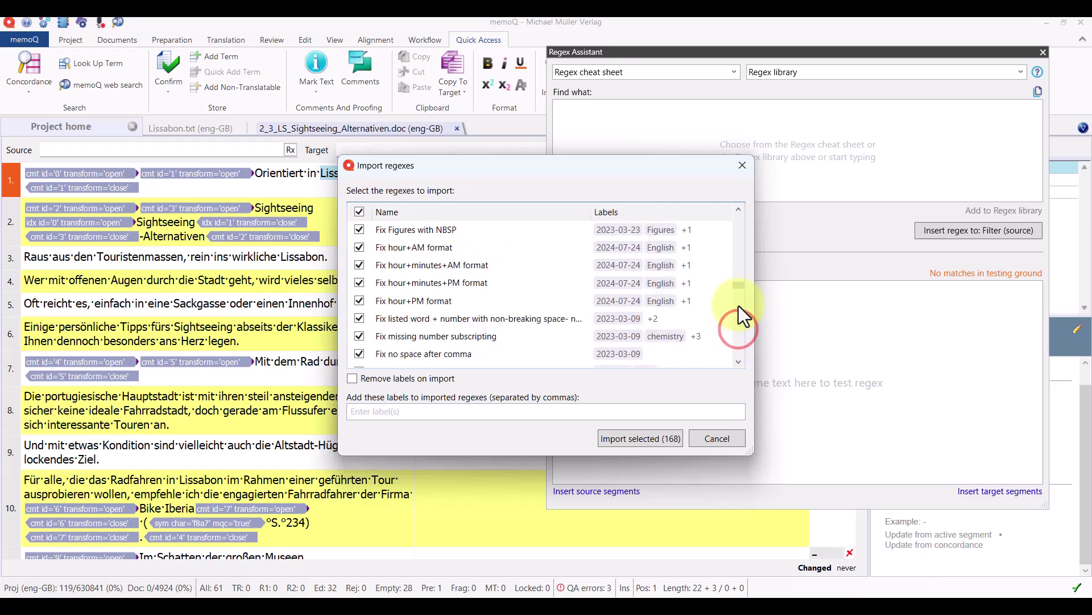
drag(739, 287, 733, 146)
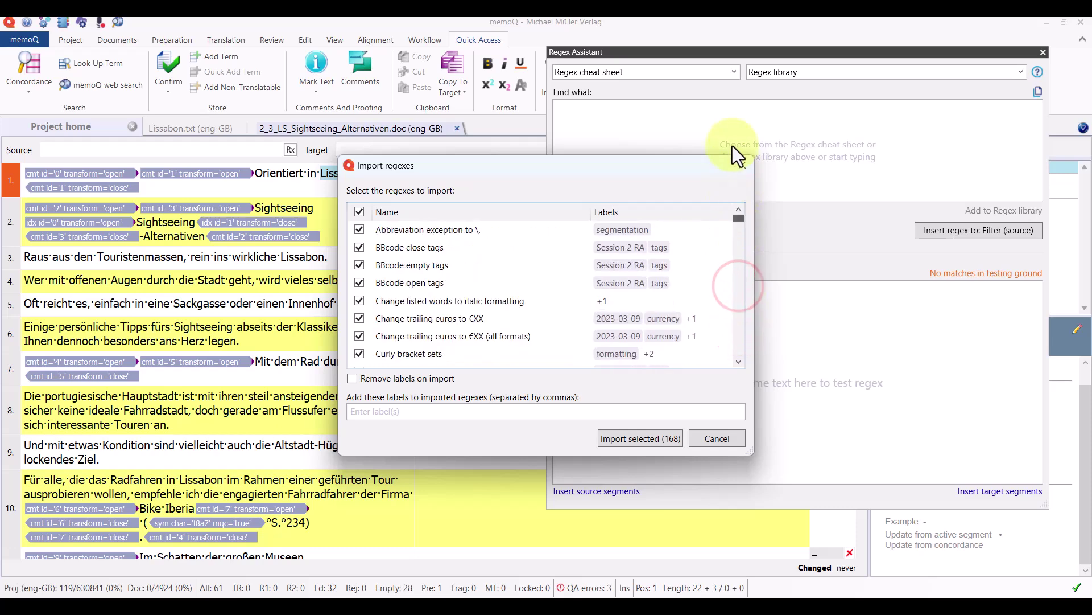
- Try selecting only the BBcode close, empty and open tags, then mark all 168 regexes for import
click(359, 212)
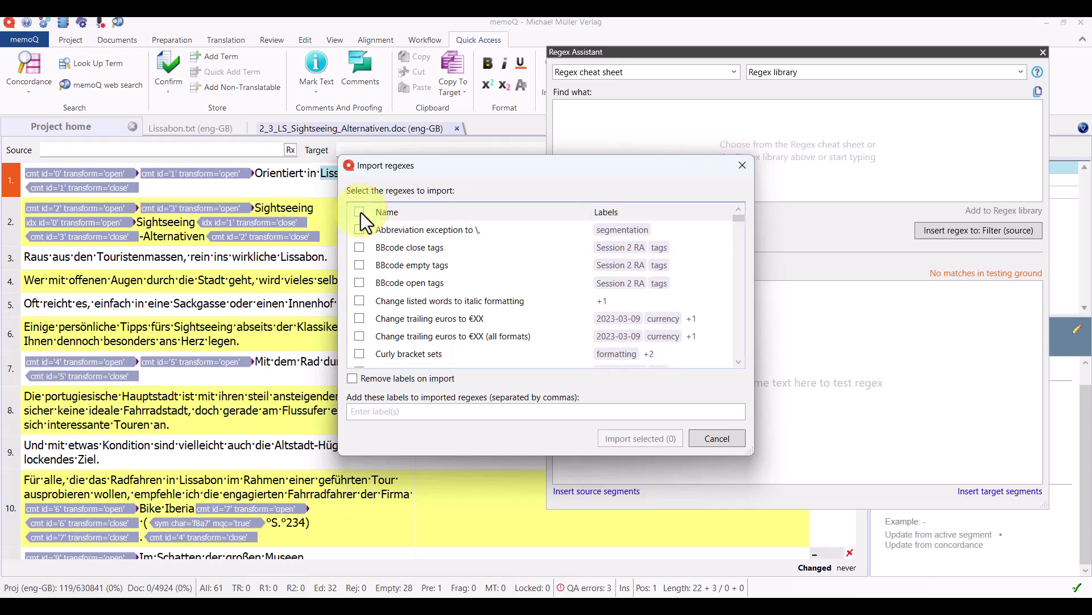
click(358, 252)
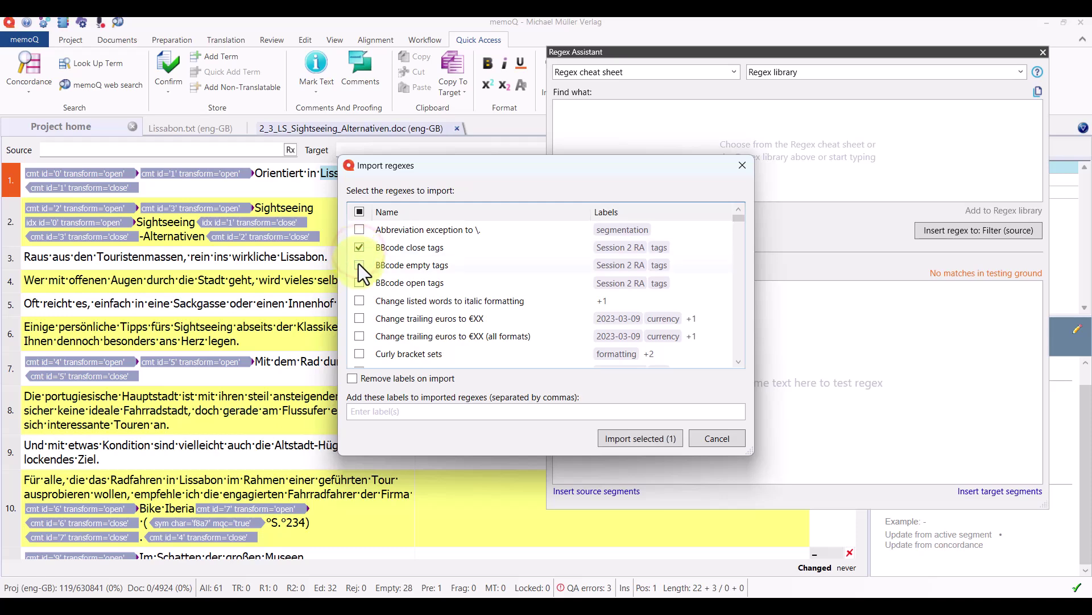
click(360, 265)
click(359, 283)
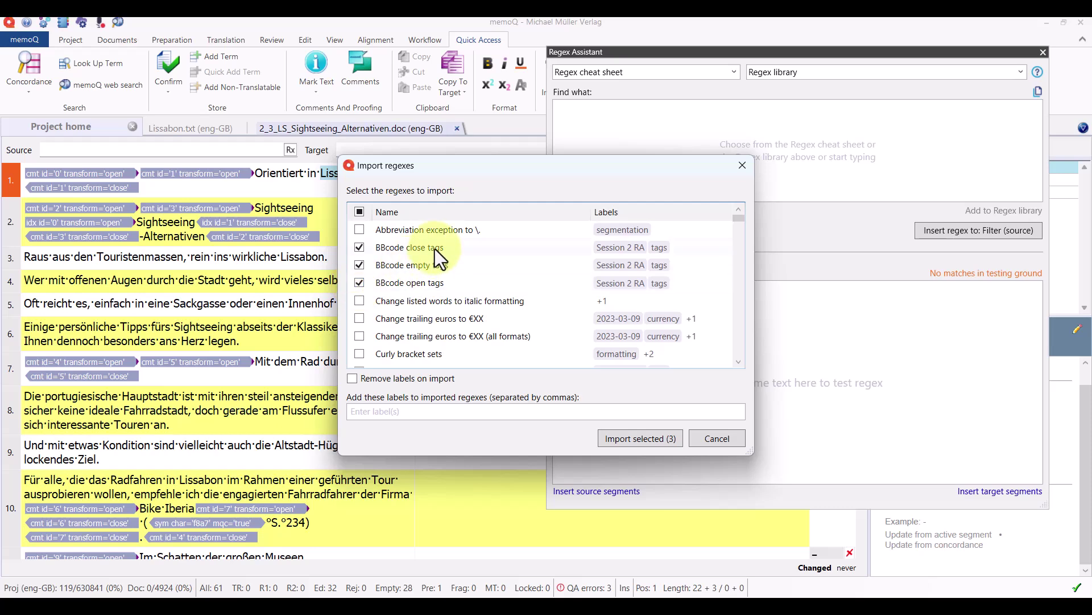
mouse_move(435, 249)
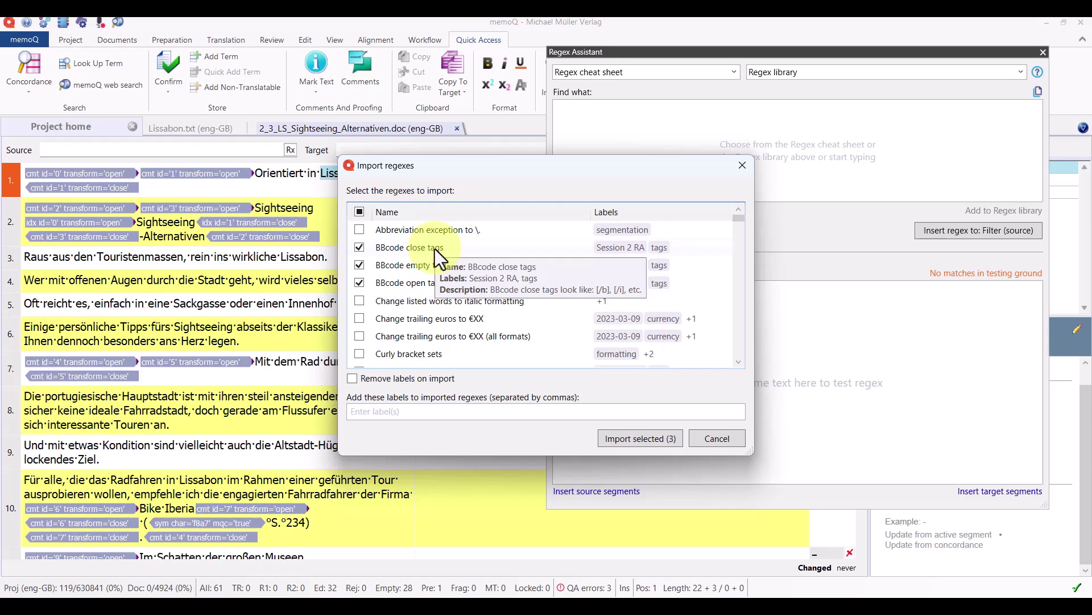
click(358, 212)
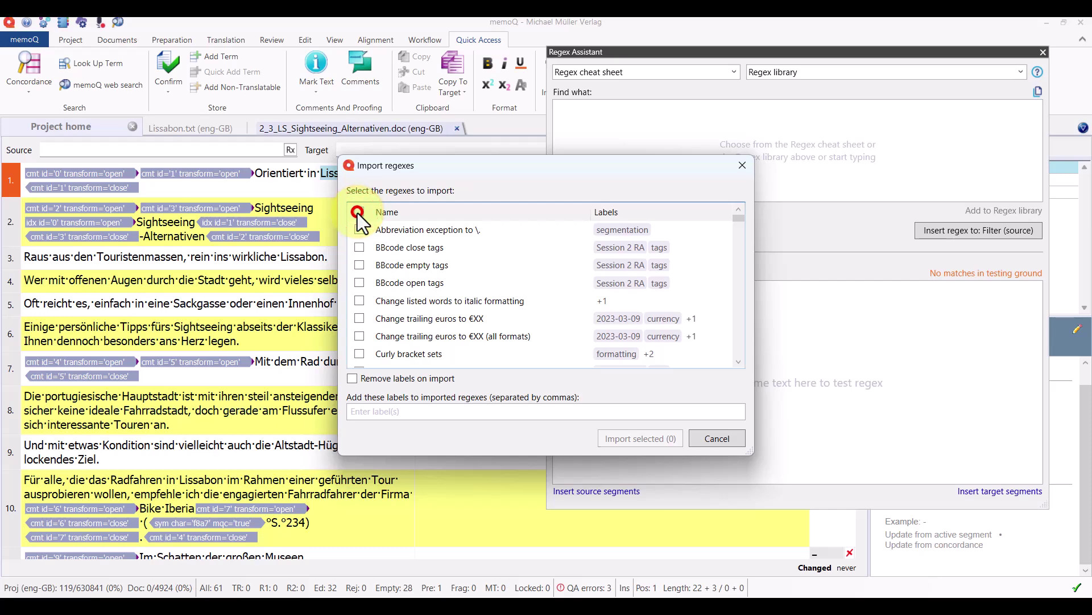
click(358, 212)
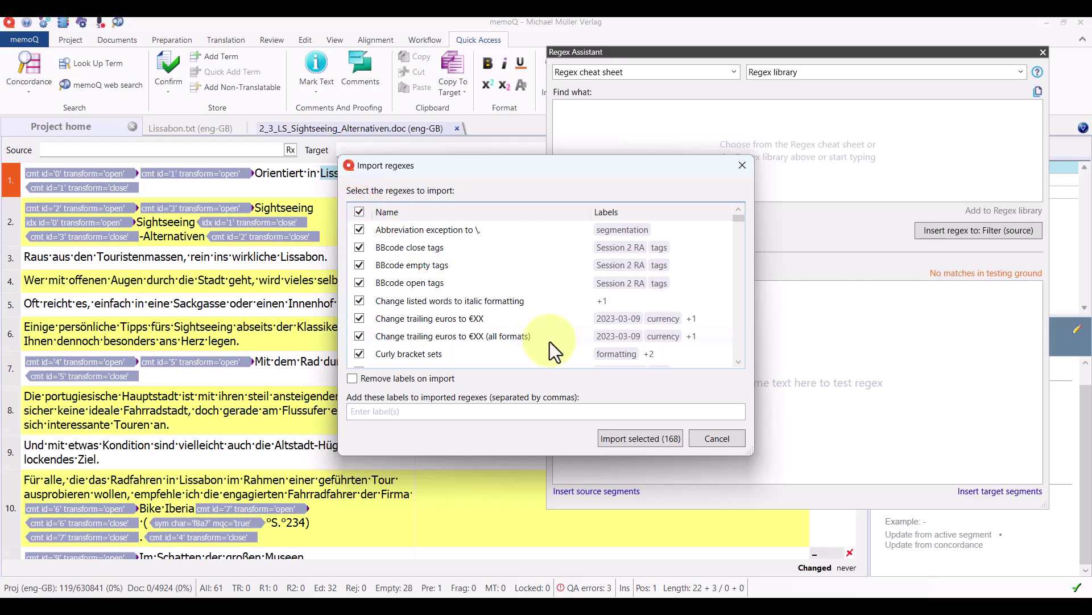
- Import the 168 selected regexes, acknowledge the Import successful message, and scroll the library list
click(645, 438)
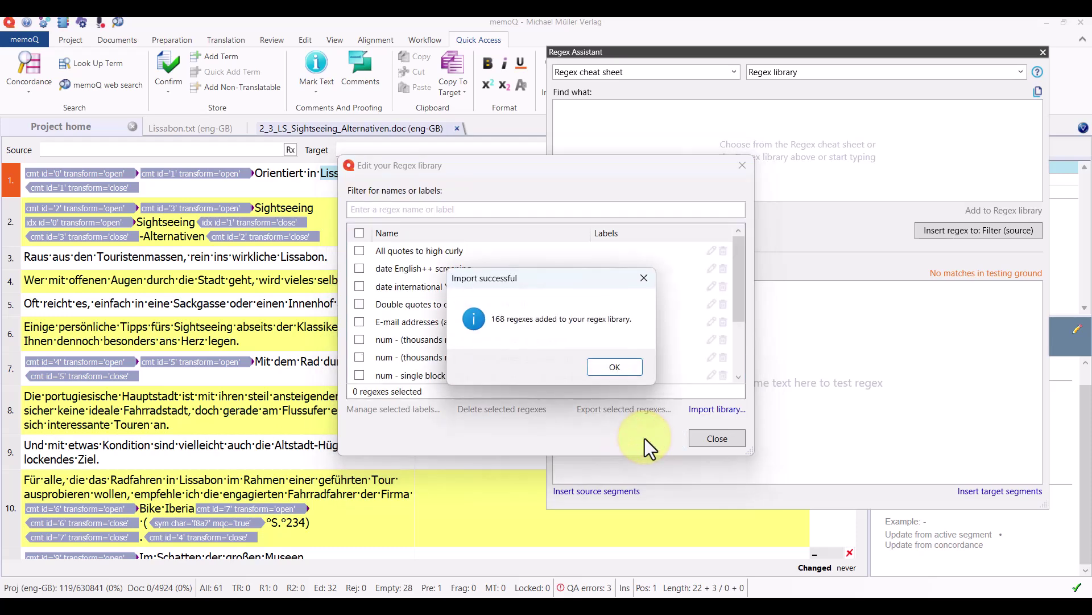
click(620, 370)
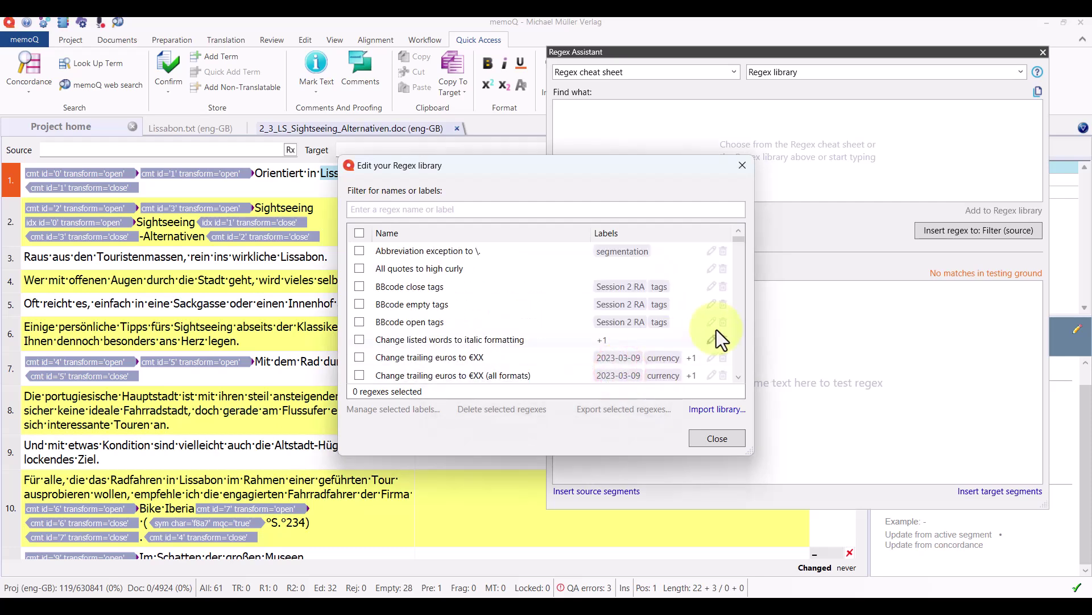
click(737, 343)
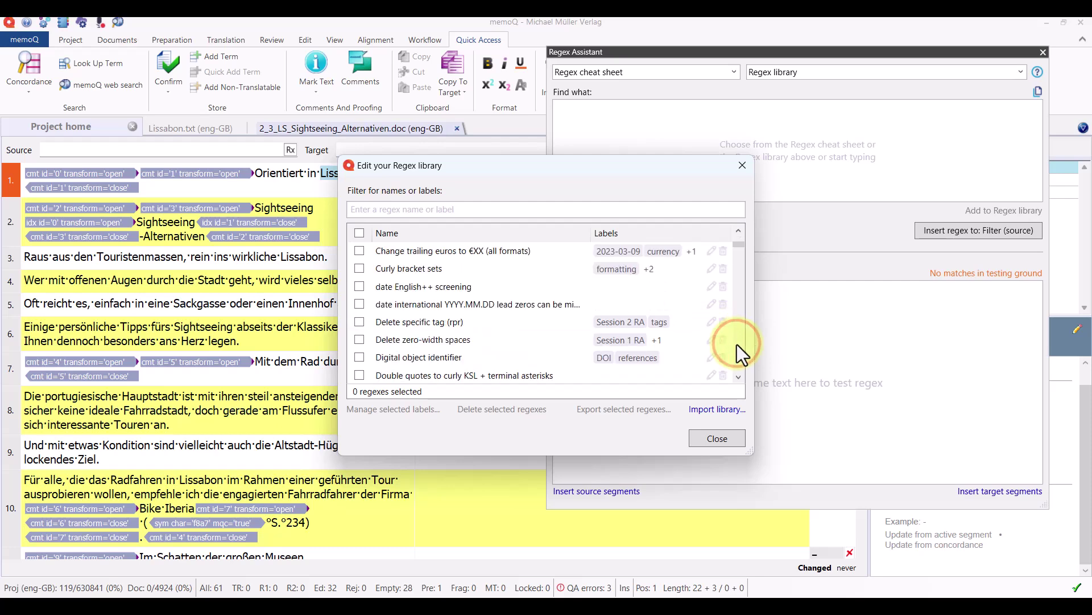